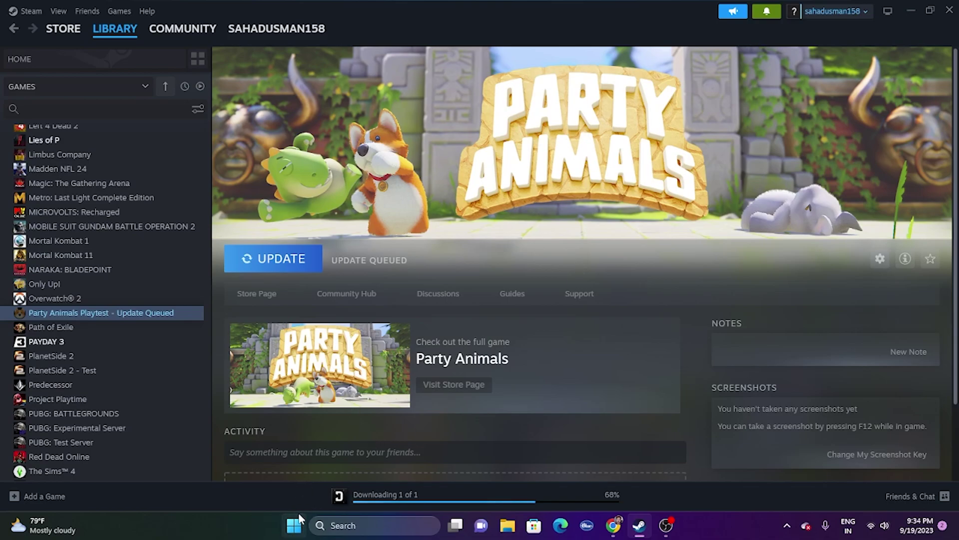
{"action": "left_click", "coordinate": [294, 525]}
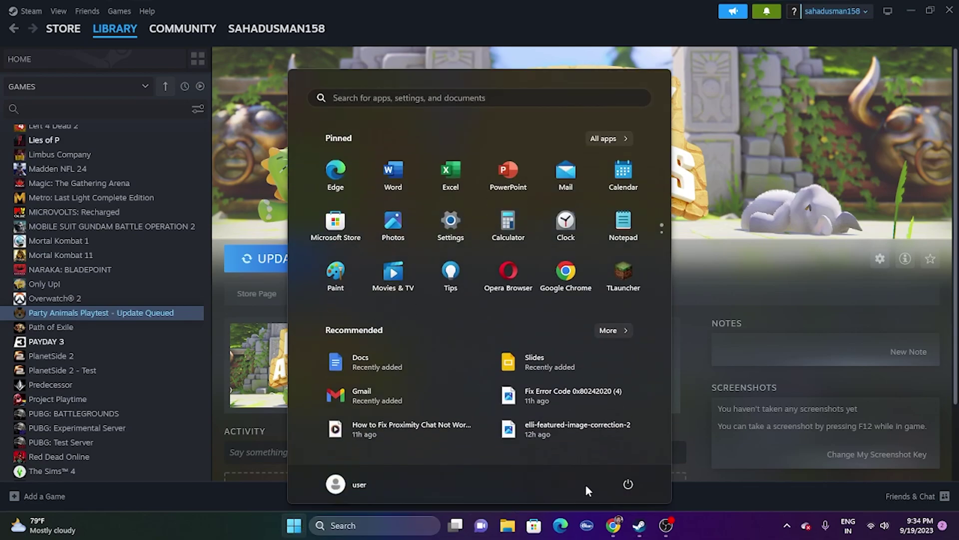
{"action": "left_click", "coordinate": [631, 489]}
{"action": "left_click", "coordinate": [657, 439]}
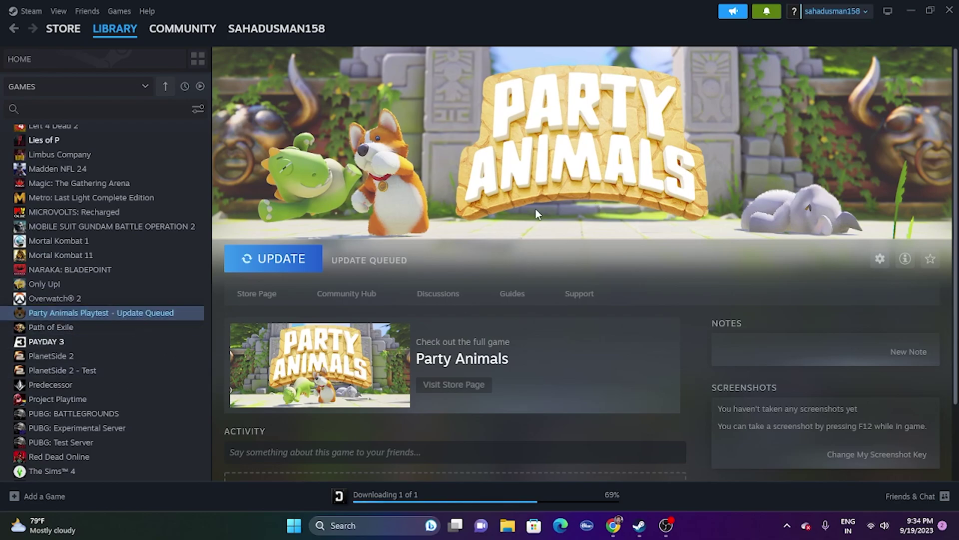
Step: Browse Party Animals Playtest's installed files into a maximized Explorer window showing its D: install folder
{"action": "left_click", "coordinate": [155, 318]}
{"action": "right_click", "coordinate": [155, 318]}
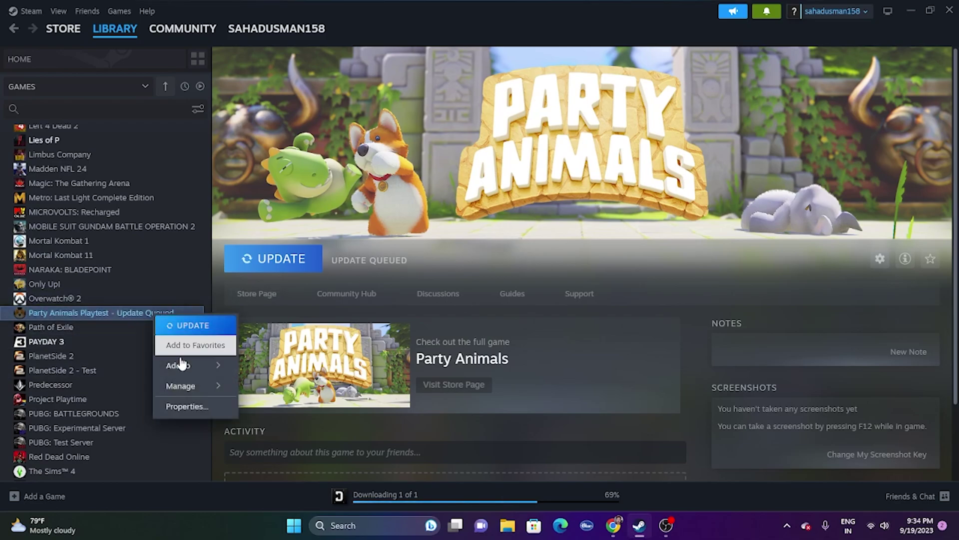
{"action": "left_click", "coordinate": [192, 404]}
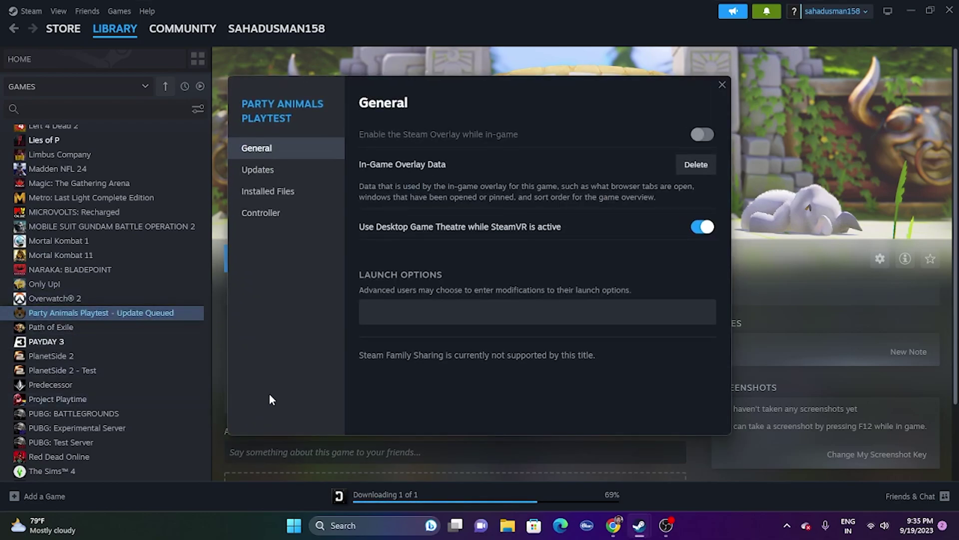
{"action": "left_click", "coordinate": [297, 199]}
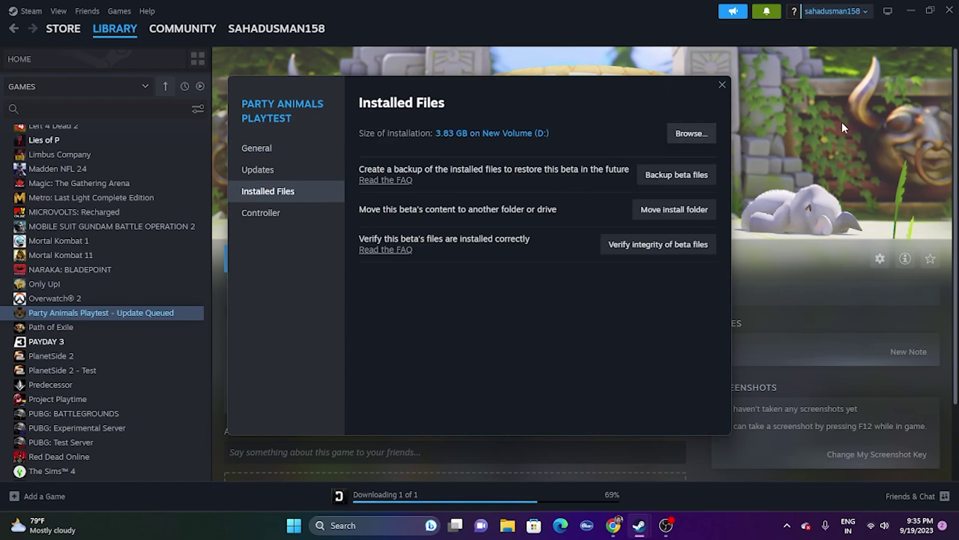
{"action": "left_click", "coordinate": [908, 14]}
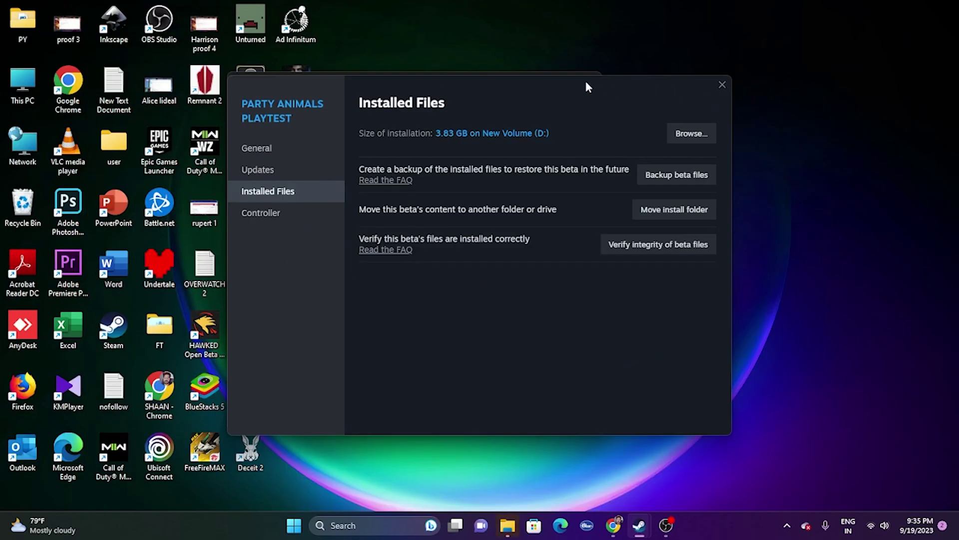
{"action": "left_click", "coordinate": [730, 84]}
{"action": "left_click", "coordinate": [562, 82]}
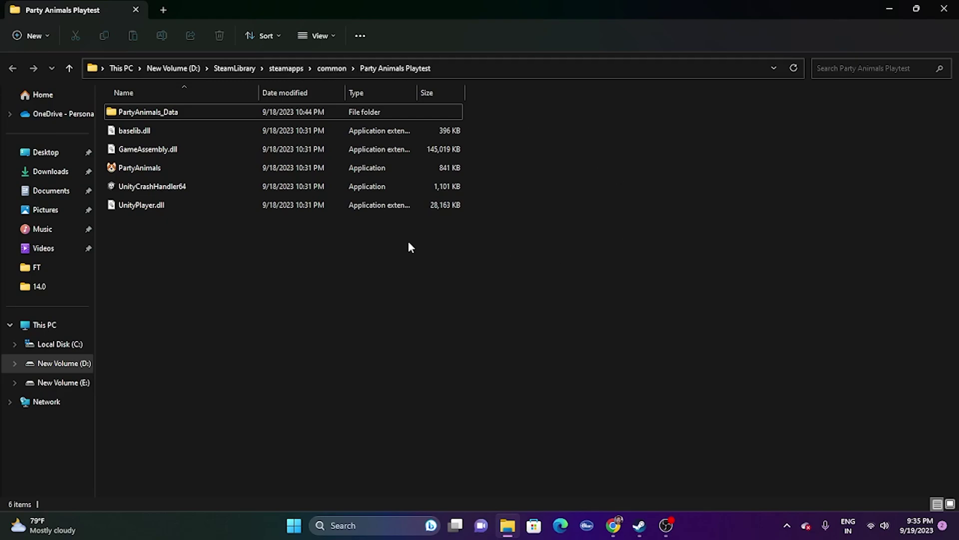
Step: Set the PartyAnimals executable to always run as administrator
{"action": "left_click", "coordinate": [183, 174]}
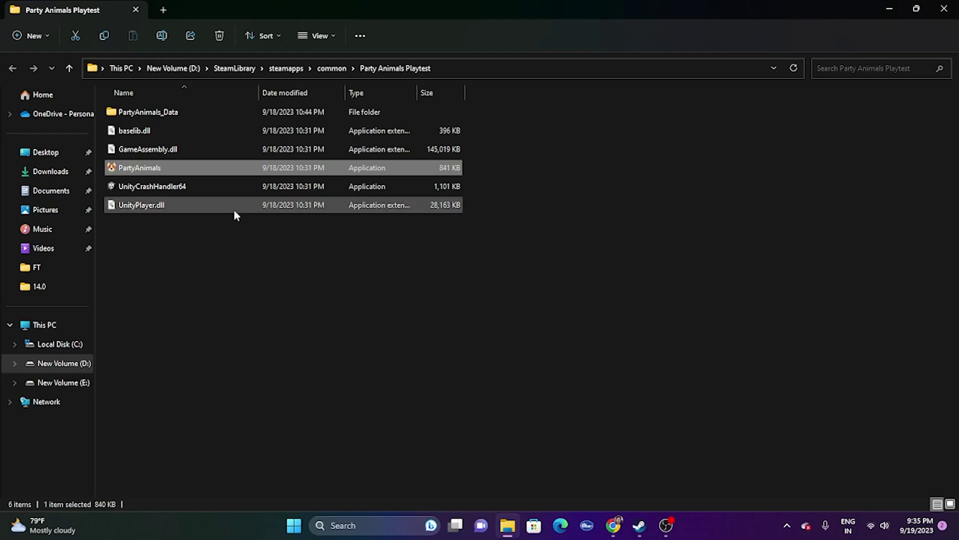
{"action": "right_click", "coordinate": [195, 176]}
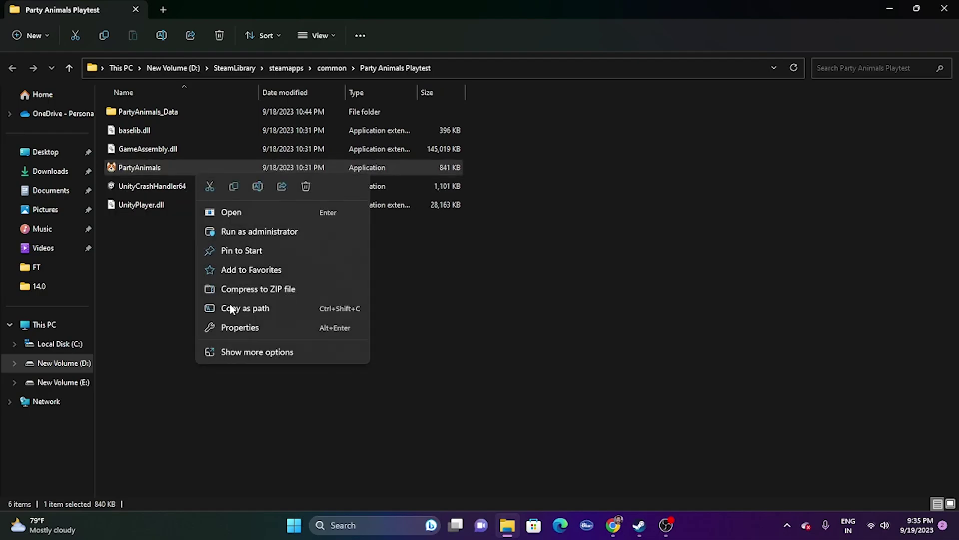
{"action": "left_click", "coordinate": [232, 349]}
{"action": "left_click", "coordinate": [270, 339]}
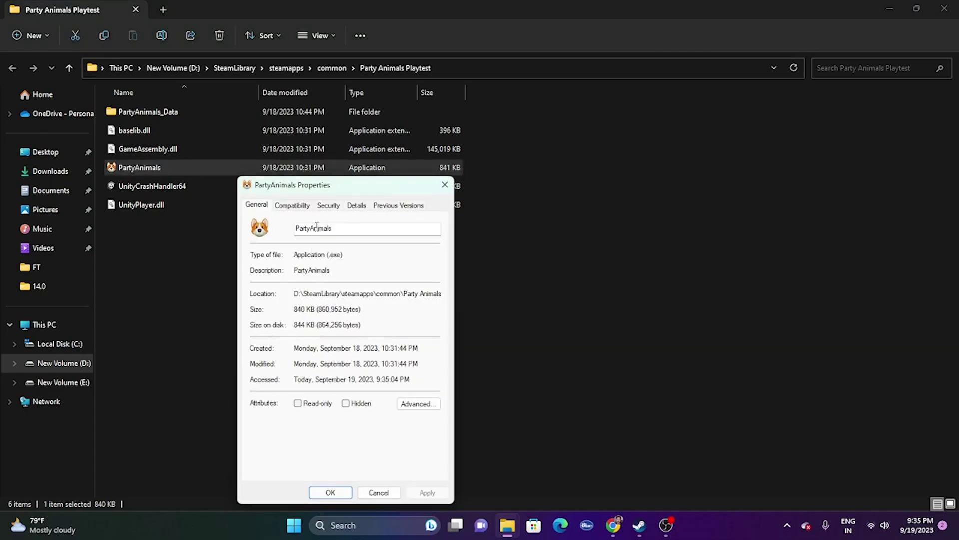
{"action": "left_click", "coordinate": [292, 204]}
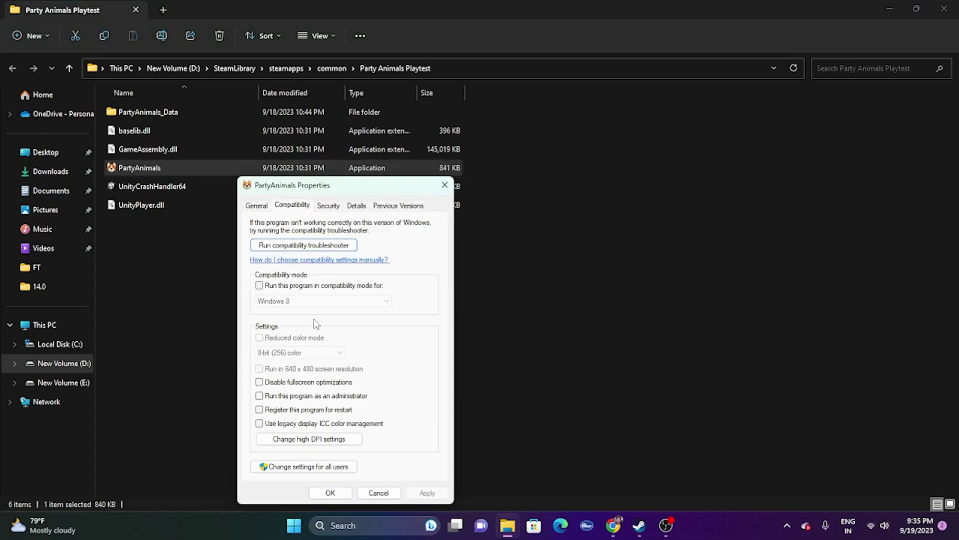
{"action": "left_click", "coordinate": [260, 395]}
{"action": "left_click", "coordinate": [427, 492]}
{"action": "left_click", "coordinate": [330, 493]}
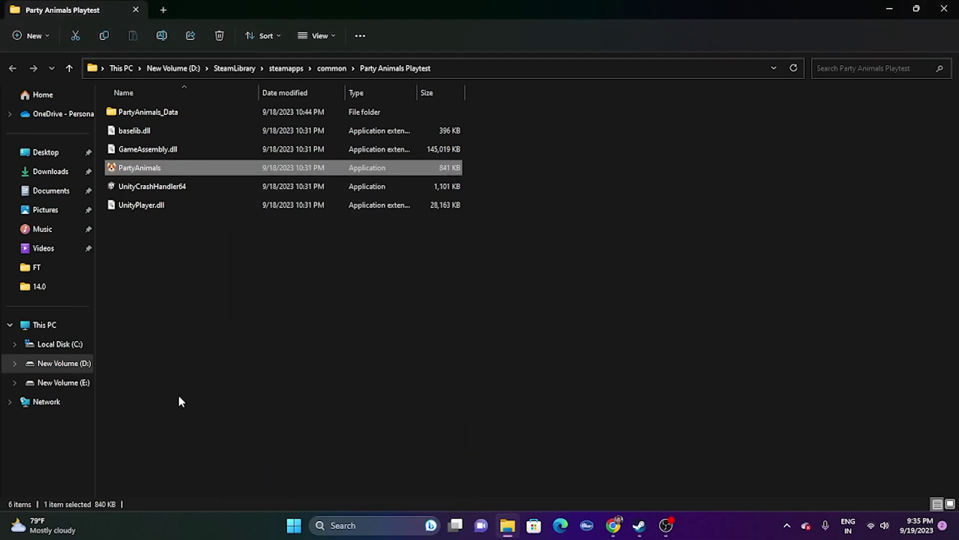
Step: Turn on compatibility mode for Windows 8 on PartyAnimals and apply it
{"action": "right_click", "coordinate": [171, 174]}
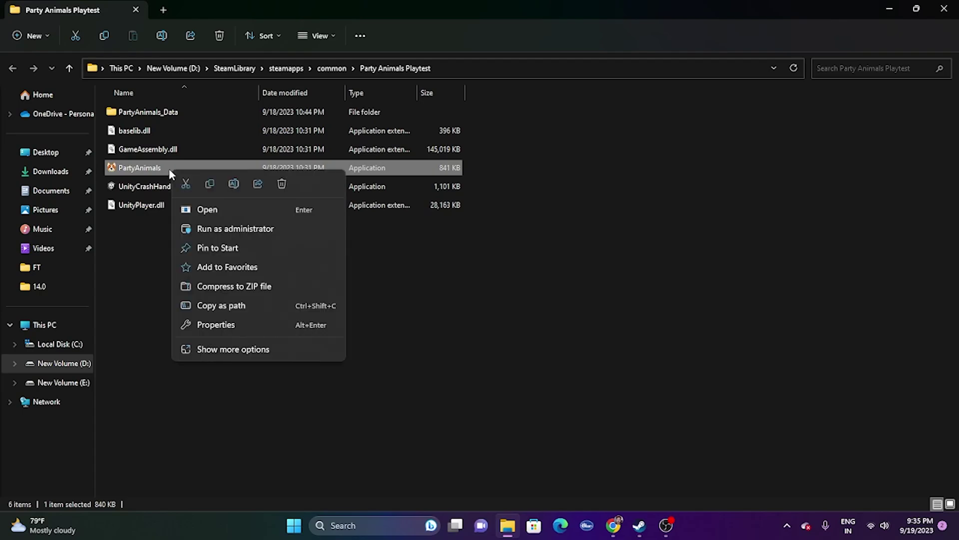
{"action": "left_click", "coordinate": [208, 355]}
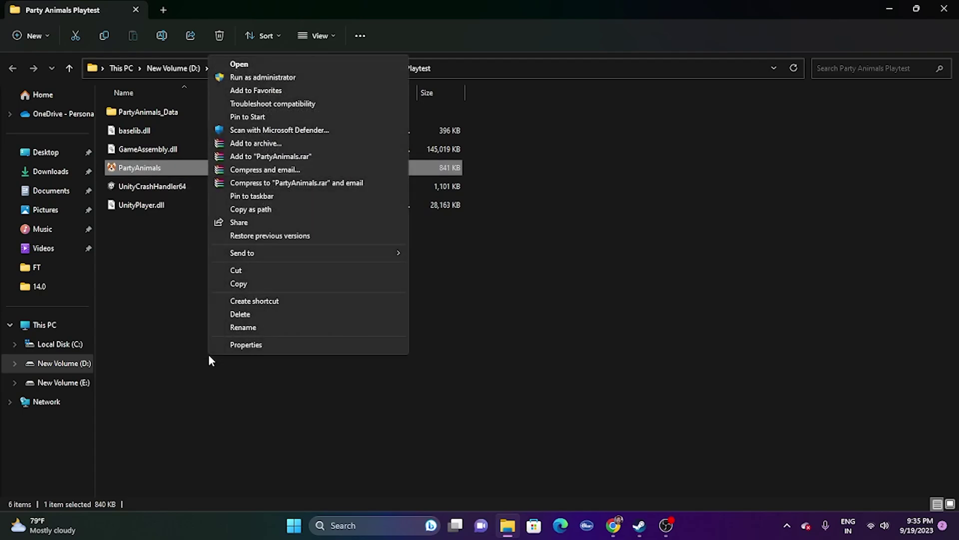
{"action": "left_click", "coordinate": [233, 345]}
{"action": "left_click", "coordinate": [282, 207]}
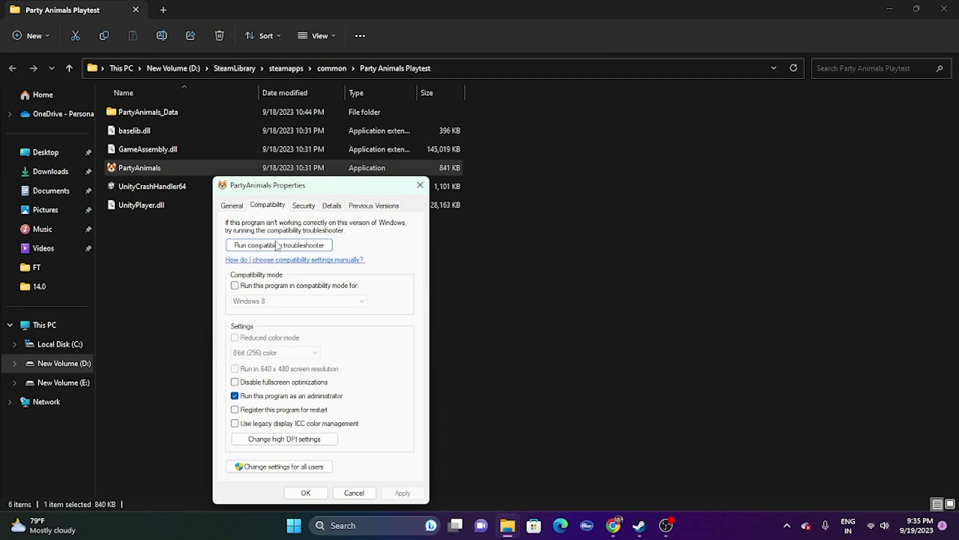
{"action": "left_click", "coordinate": [283, 287]}
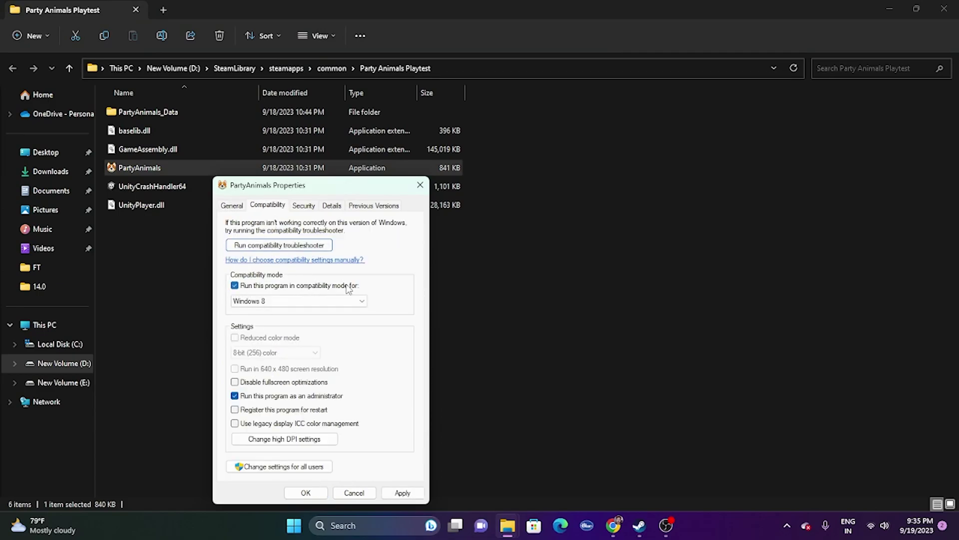
{"action": "left_click", "coordinate": [314, 301]}
{"action": "left_click", "coordinate": [272, 336]}
{"action": "left_click", "coordinate": [286, 301]}
{"action": "left_click", "coordinate": [270, 345]}
{"action": "left_click", "coordinate": [404, 493]}
{"action": "left_click", "coordinate": [306, 493]}
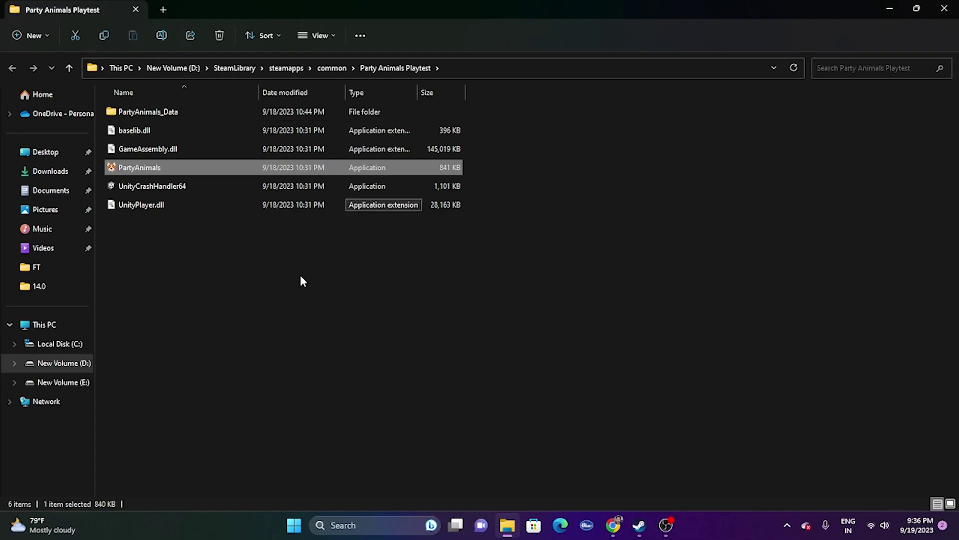
Step: Close Explorer, minimize Steam, and launch Settings by searching 'settings'
{"action": "left_click", "coordinate": [943, 8]}
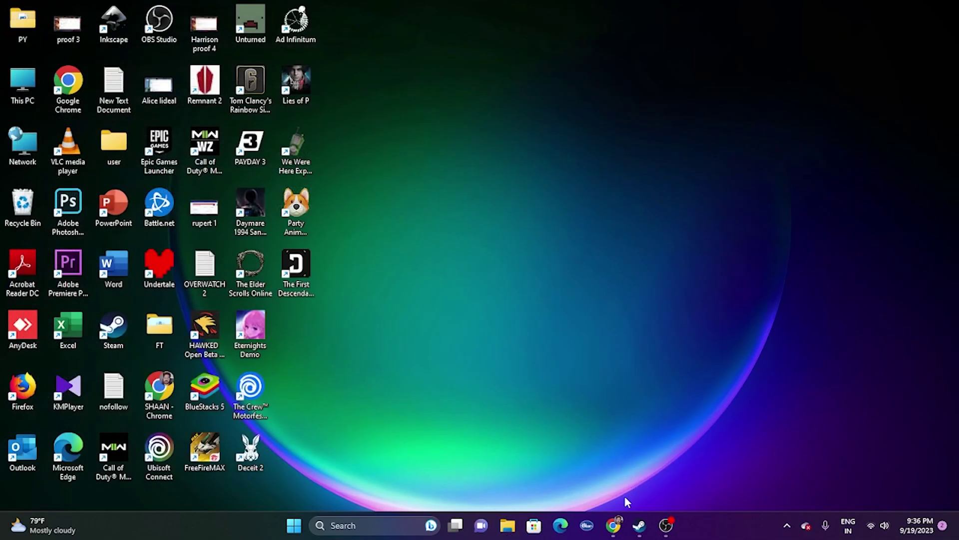
{"action": "left_click", "coordinate": [640, 525]}
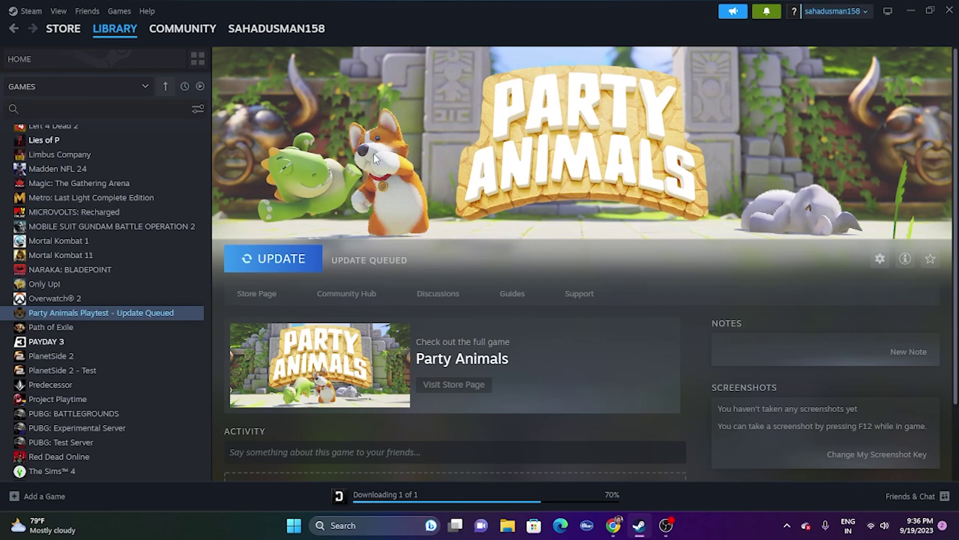
{"action": "left_click", "coordinate": [910, 11]}
{"action": "left_click", "coordinate": [353, 521]}
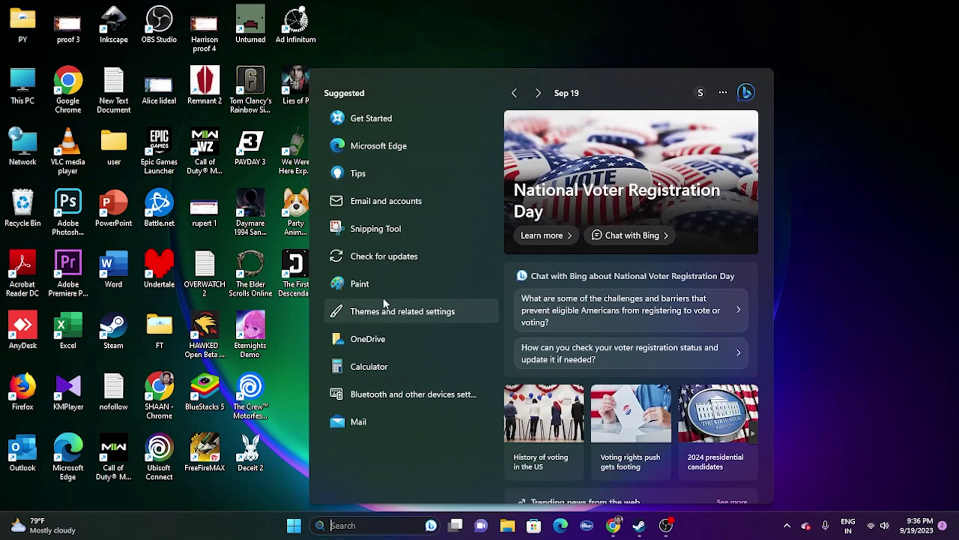
{"action": "type", "text": "settings"}
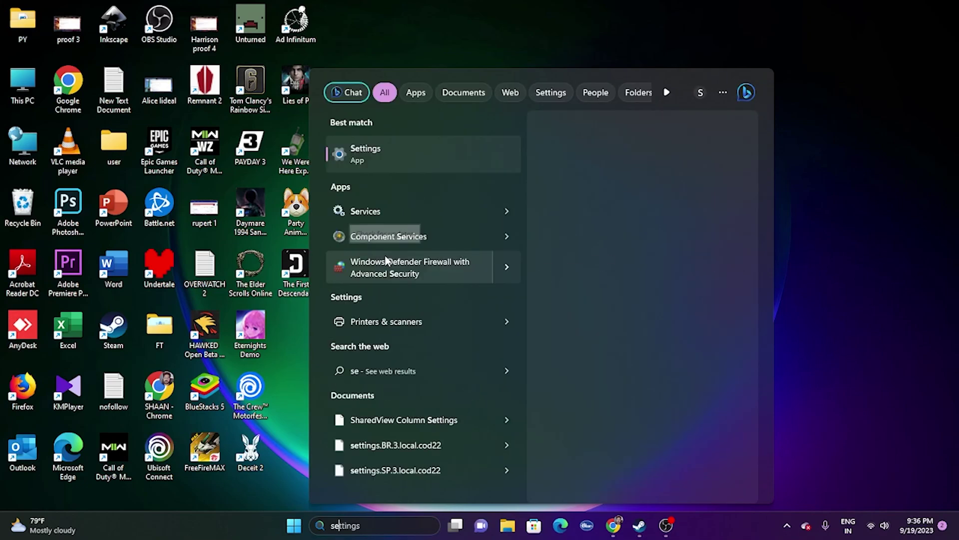
{"action": "left_click", "coordinate": [425, 140]}
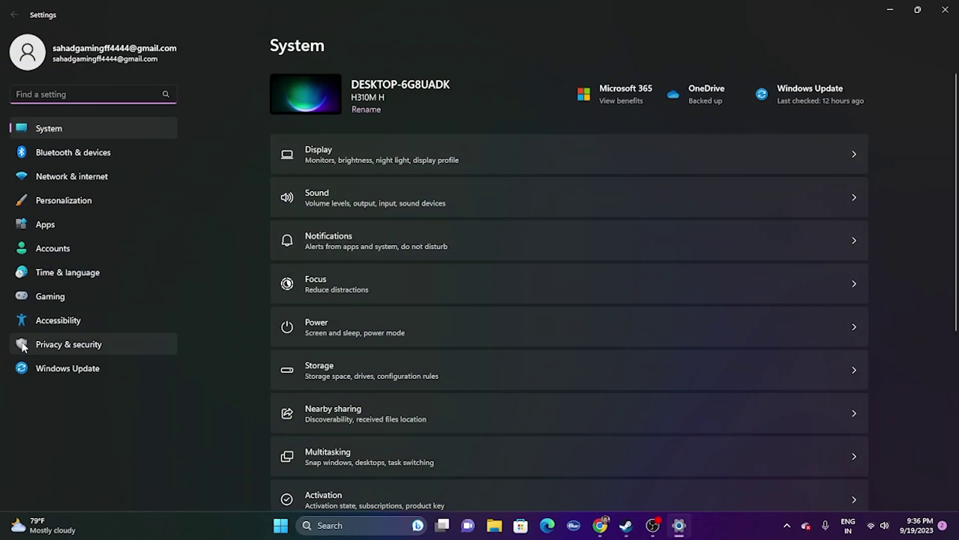
Step: Review Date & time, then confirm Country or region stays United States under Language & region
{"action": "left_click", "coordinate": [61, 271]}
{"action": "left_click", "coordinate": [343, 146]}
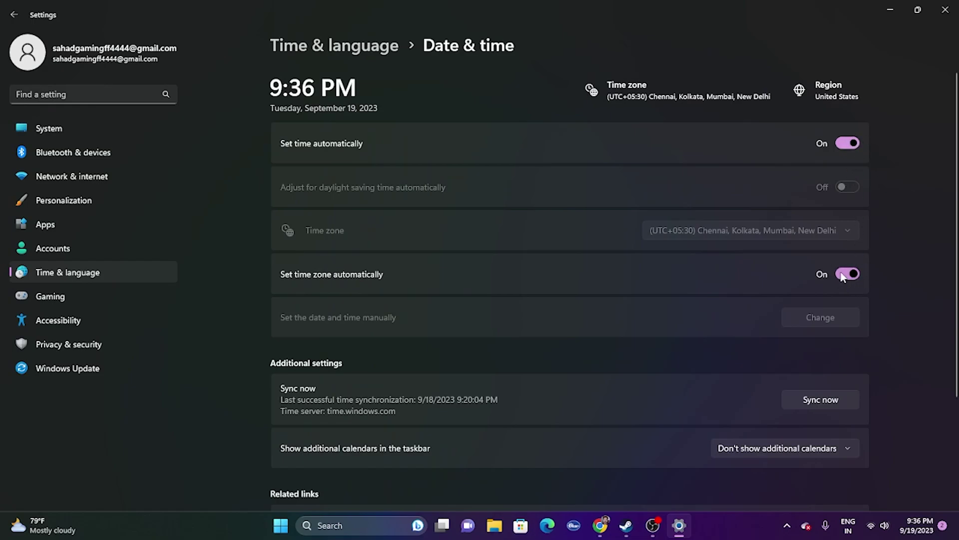
{"action": "left_click", "coordinate": [16, 16]}
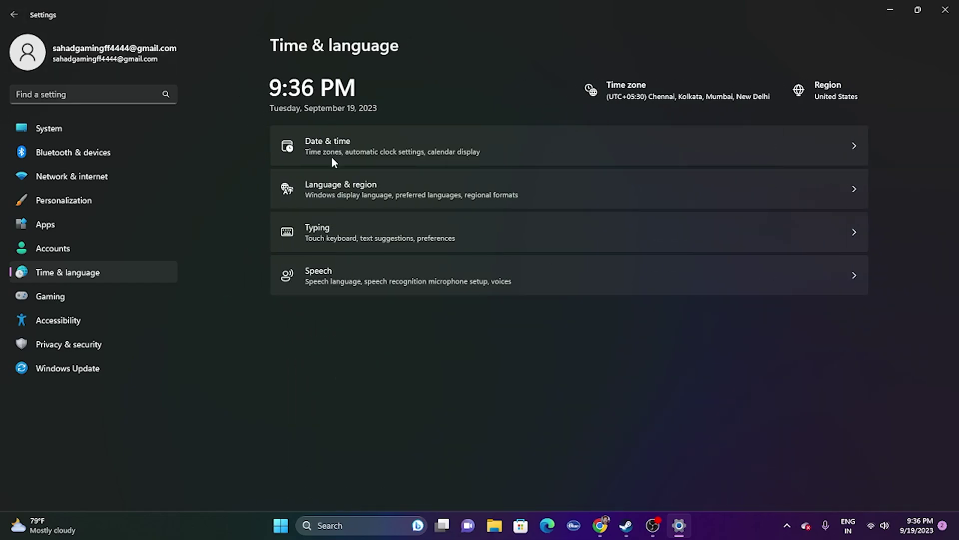
{"action": "left_click", "coordinate": [338, 182]}
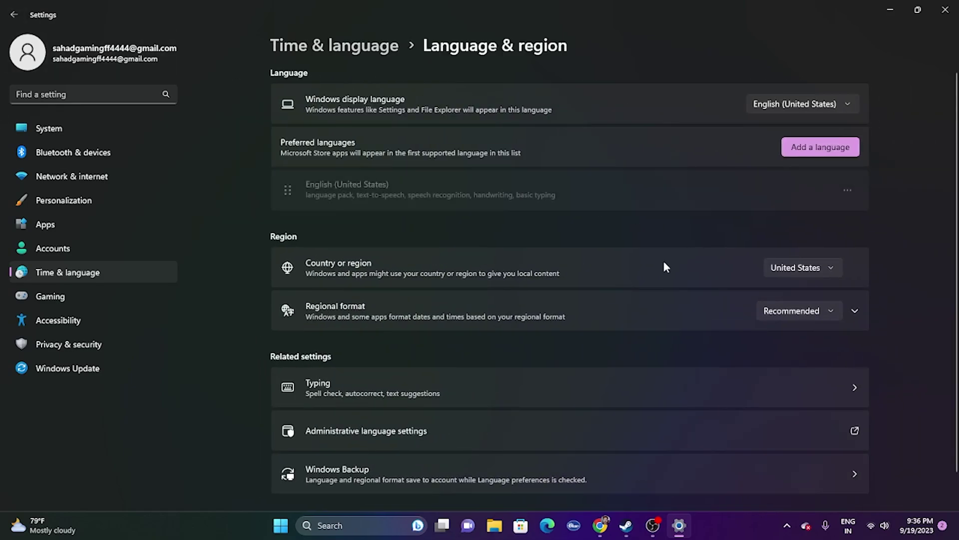
{"action": "left_click", "coordinate": [827, 267]}
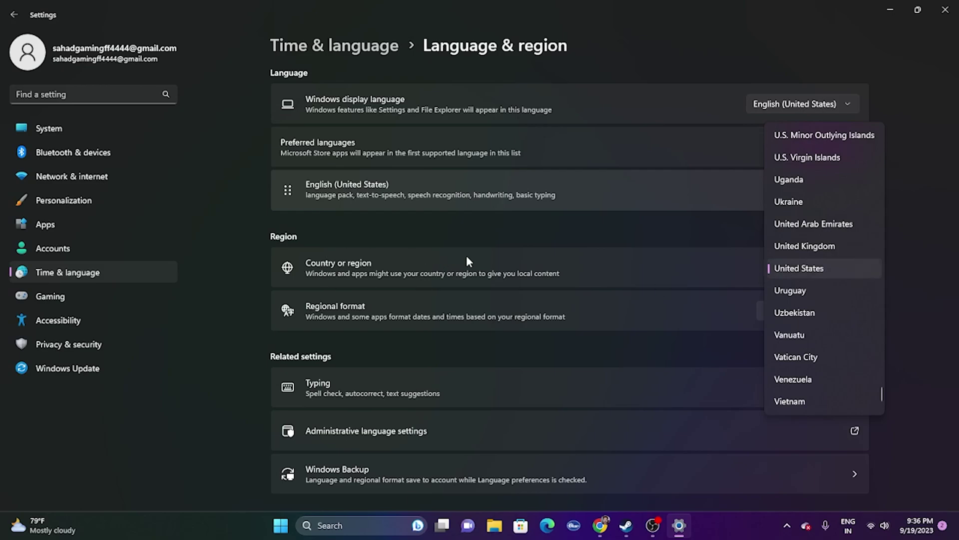
{"action": "left_click", "coordinate": [940, 269]}
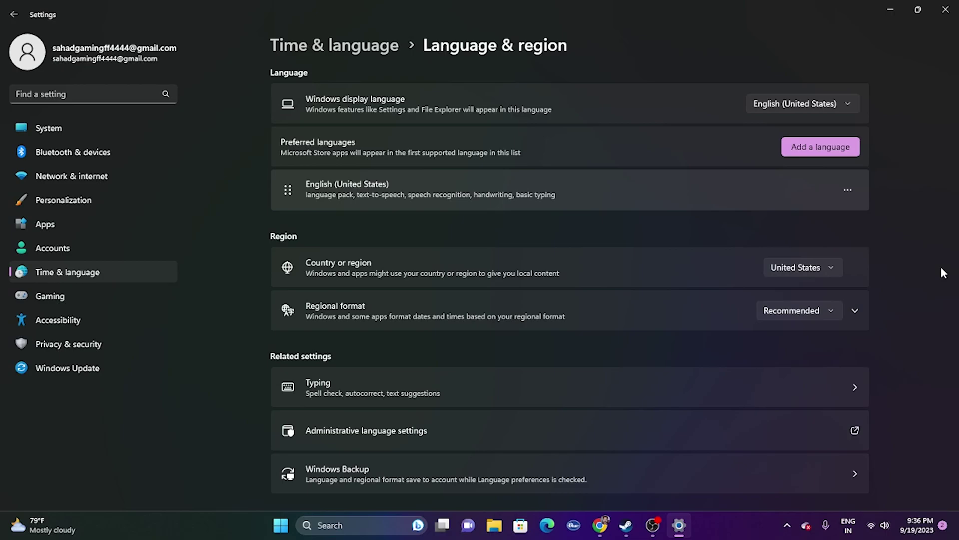
Step: Close Settings and restore the Steam library page for Party Animals Playtest
{"action": "left_click", "coordinate": [945, 10]}
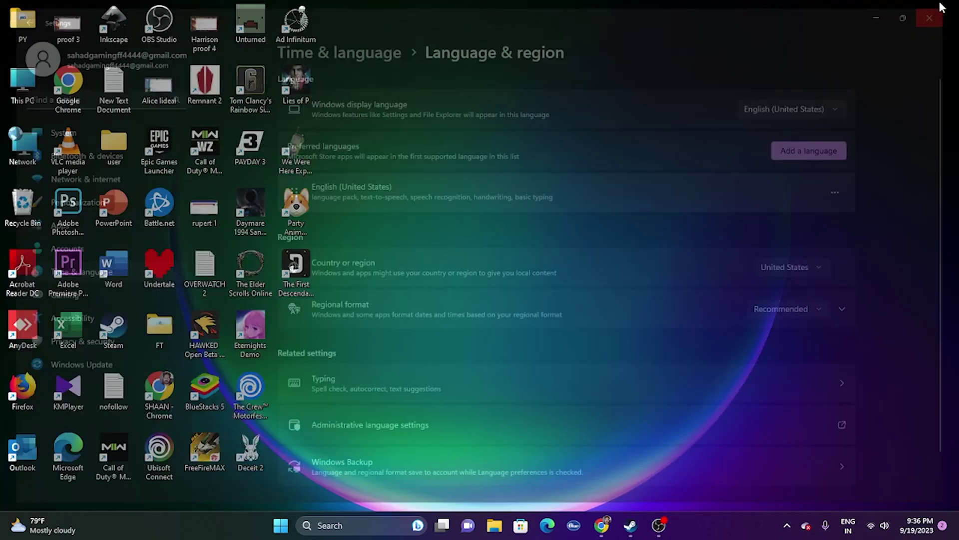
{"action": "left_click", "coordinate": [640, 524]}
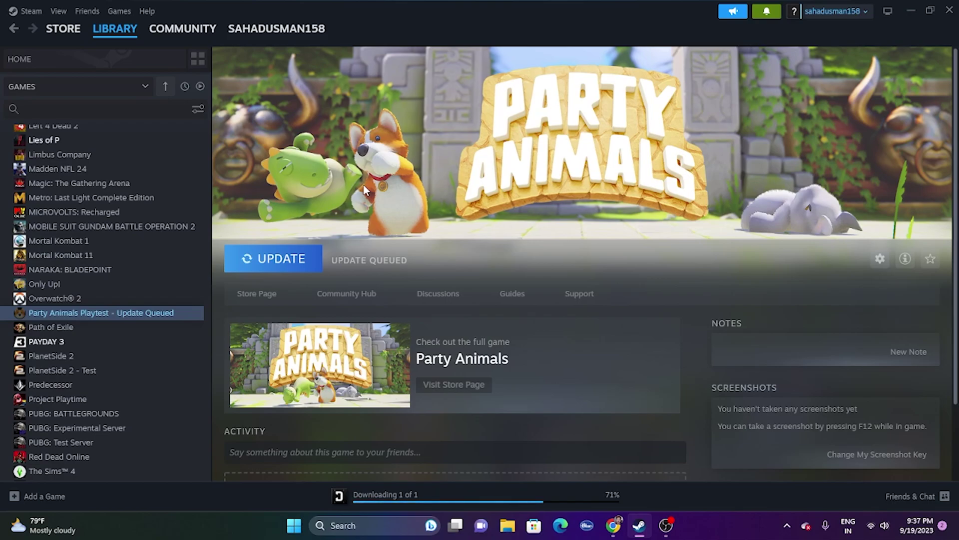
{"action": "left_click", "coordinate": [509, 526]}
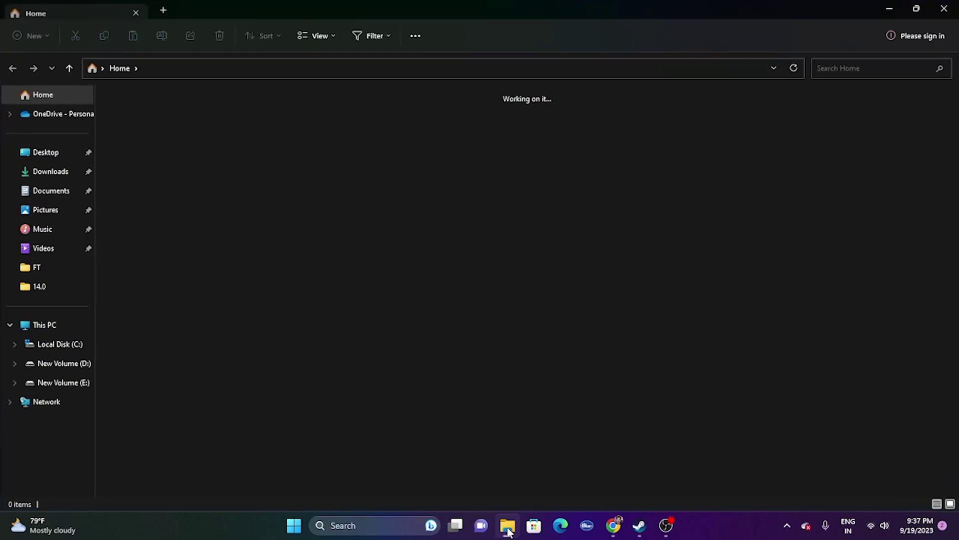
{"action": "left_click", "coordinate": [43, 327]}
{"action": "left_click", "coordinate": [59, 190]}
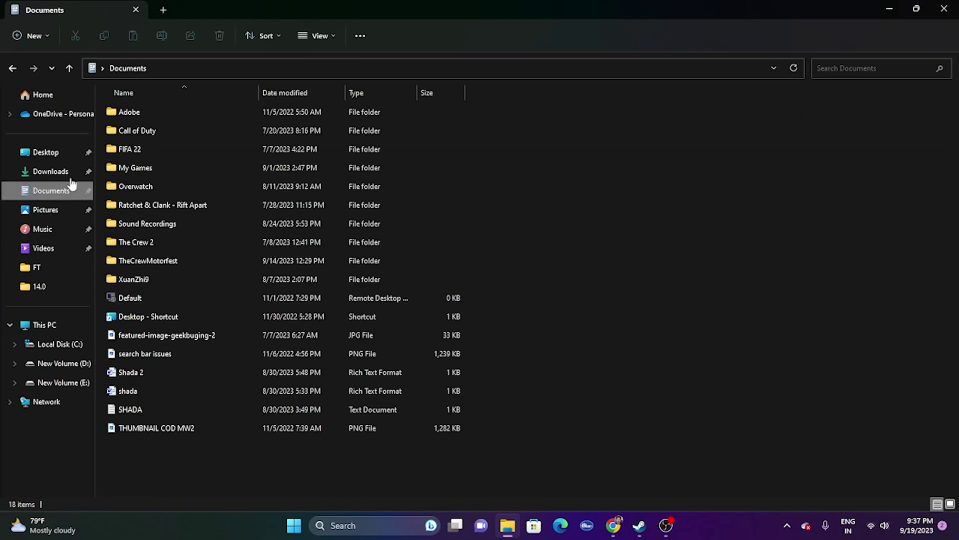
{"action": "double_click", "coordinate": [146, 173]}
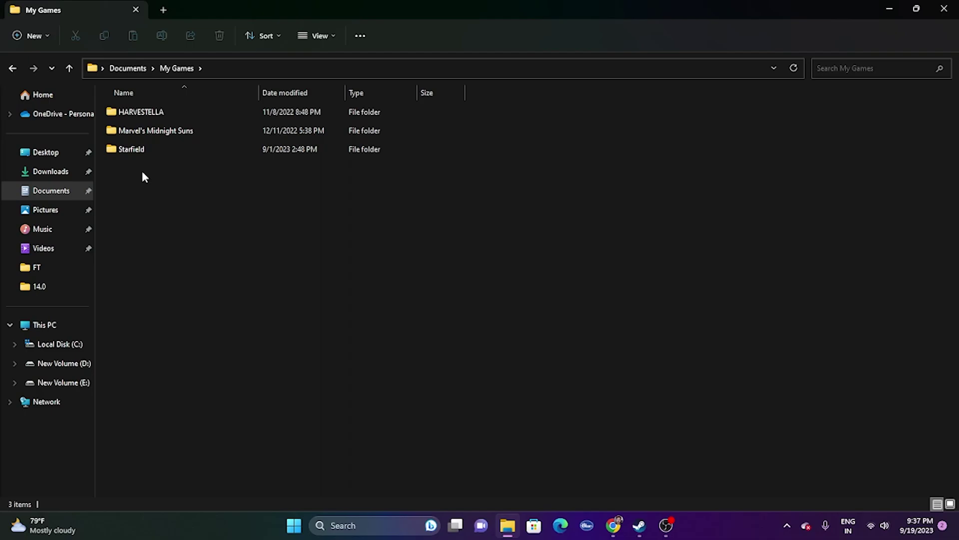
{"action": "left_click", "coordinate": [944, 10]}
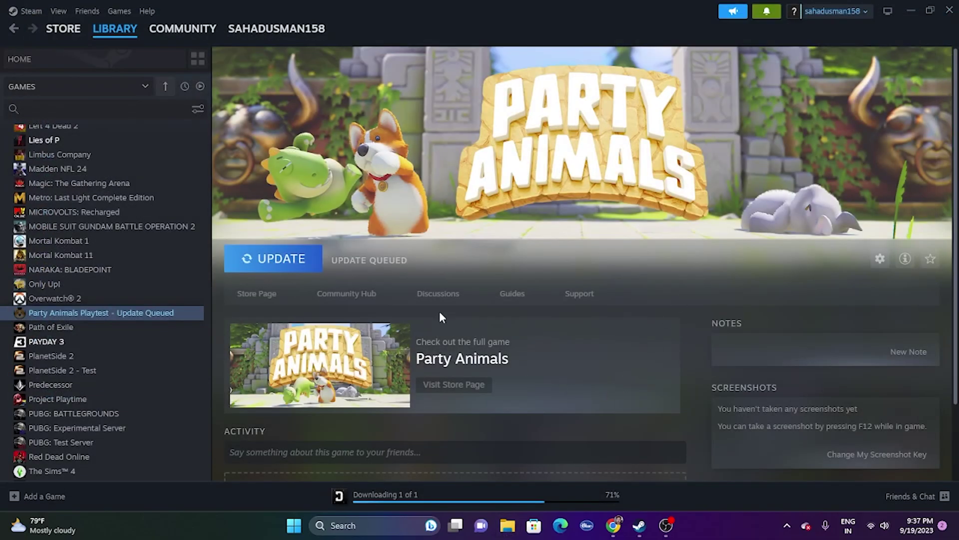